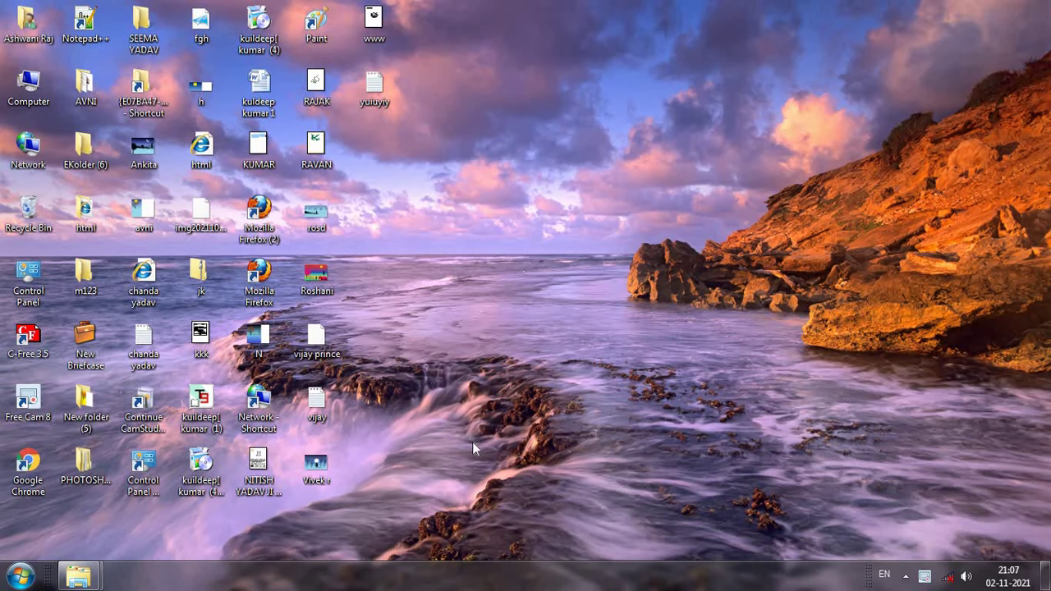
Step: Launch Word through Run with 'winword' and maximize the window showing blank Document1
key(super+r)
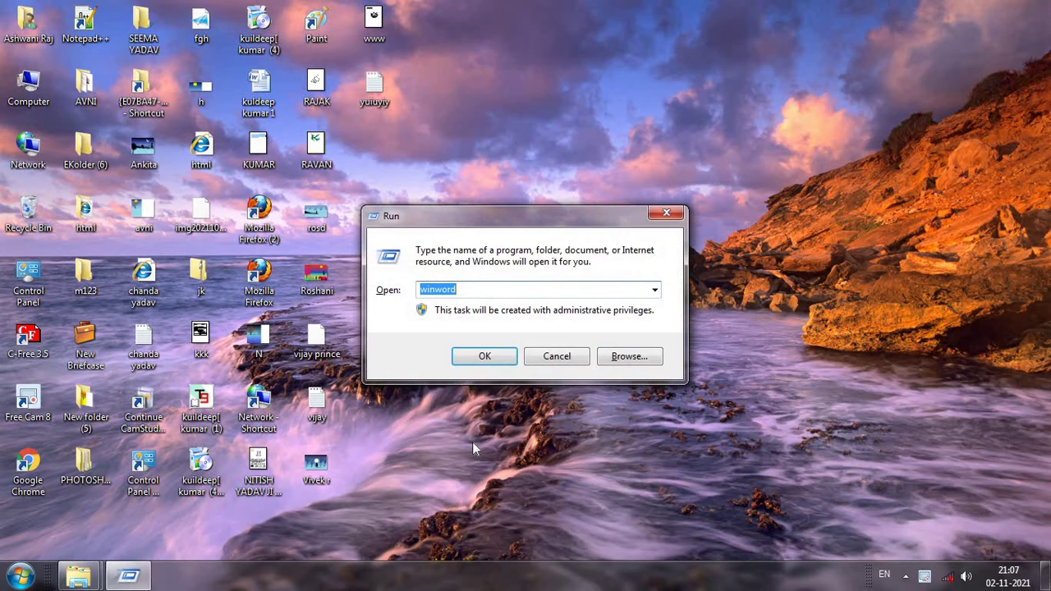
key(Return)
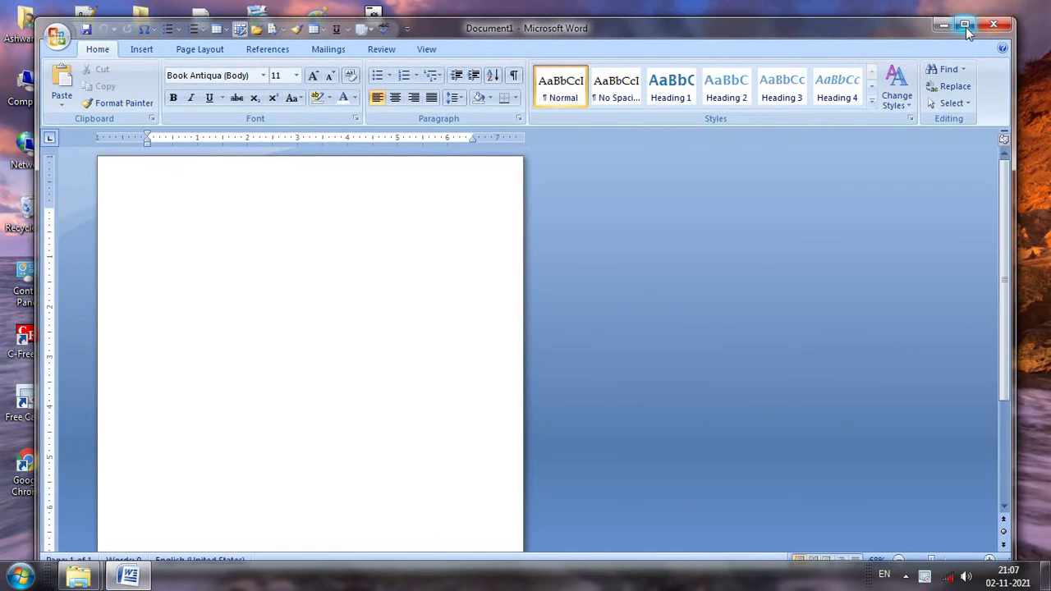
click(965, 25)
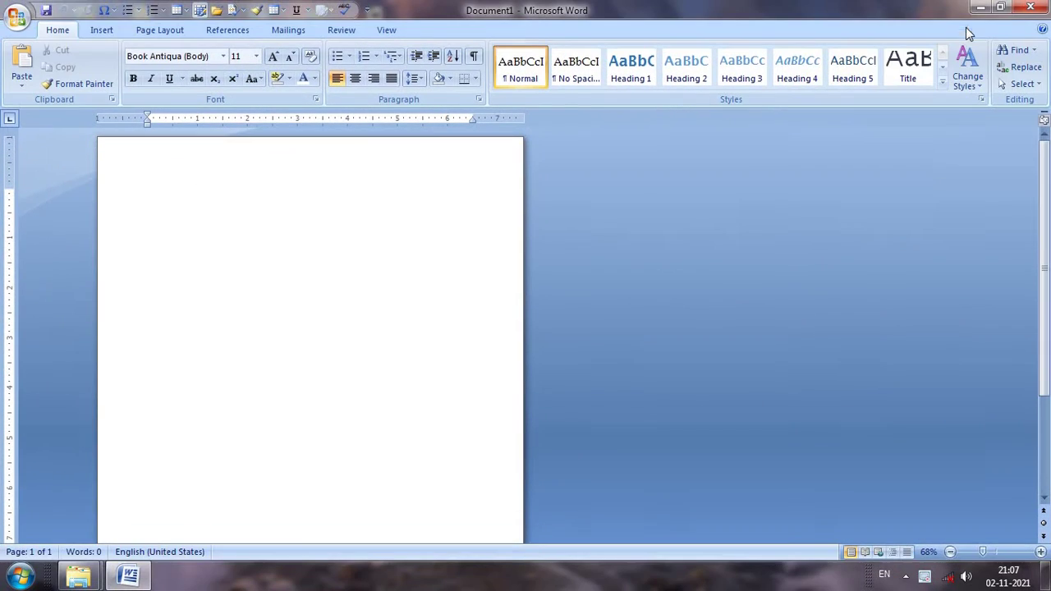
Step: Zoom the view to 96% and switch the page to landscape orientation
click(995, 553)
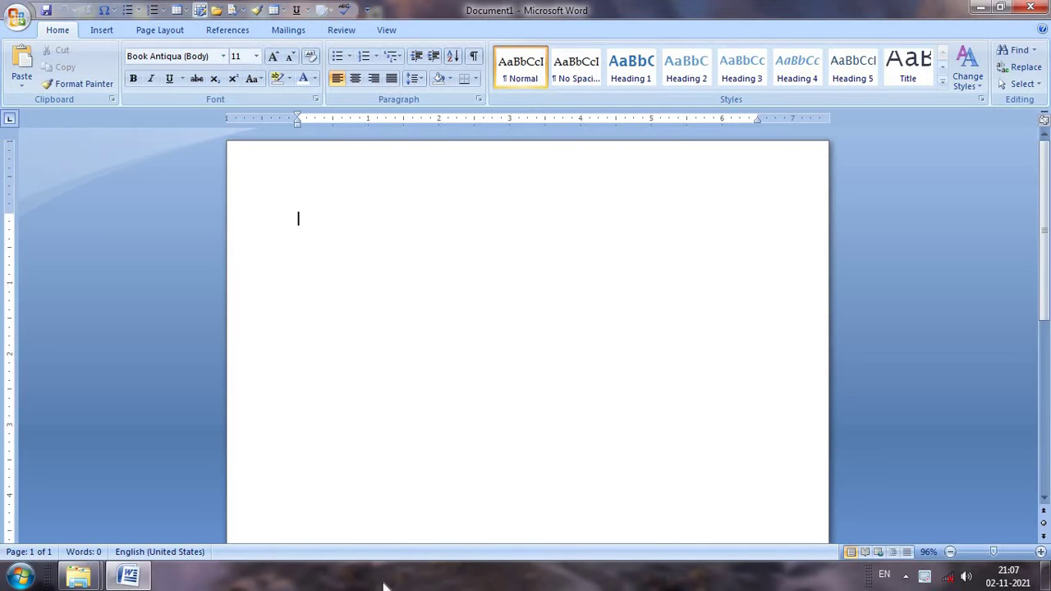
click(162, 30)
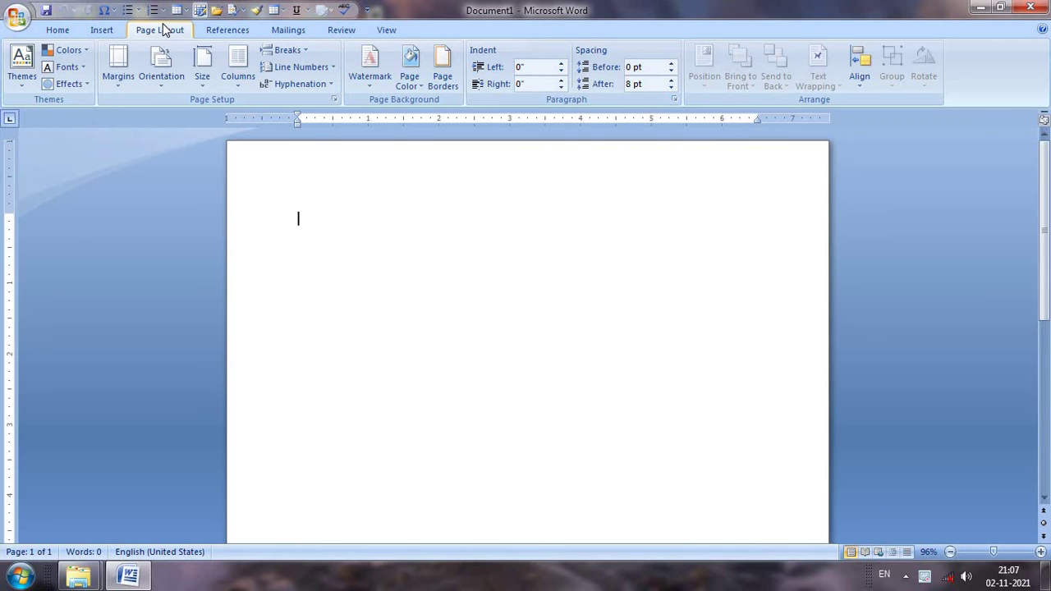
click(166, 88)
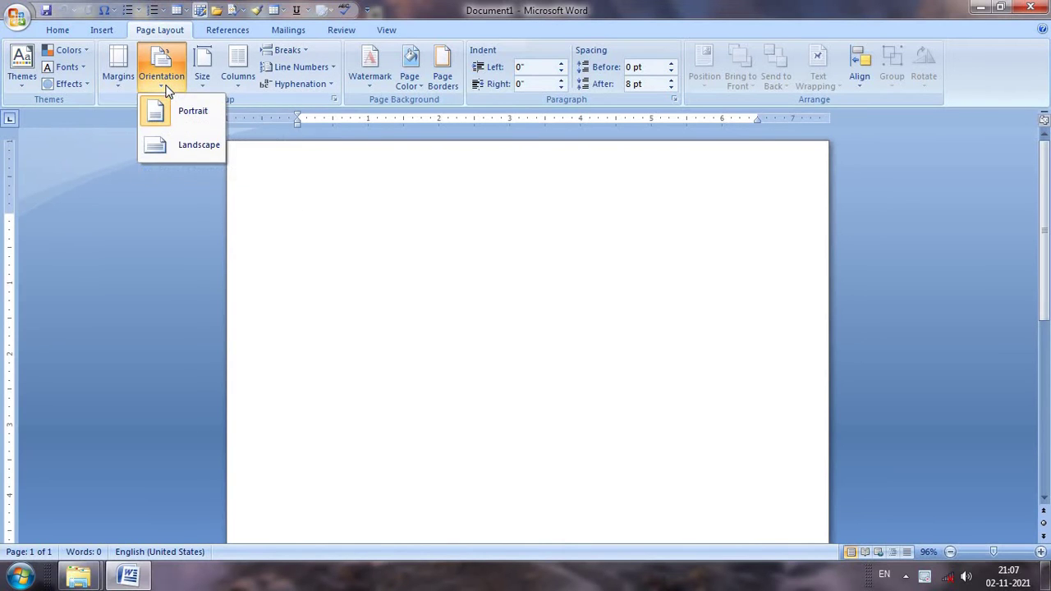
click(181, 150)
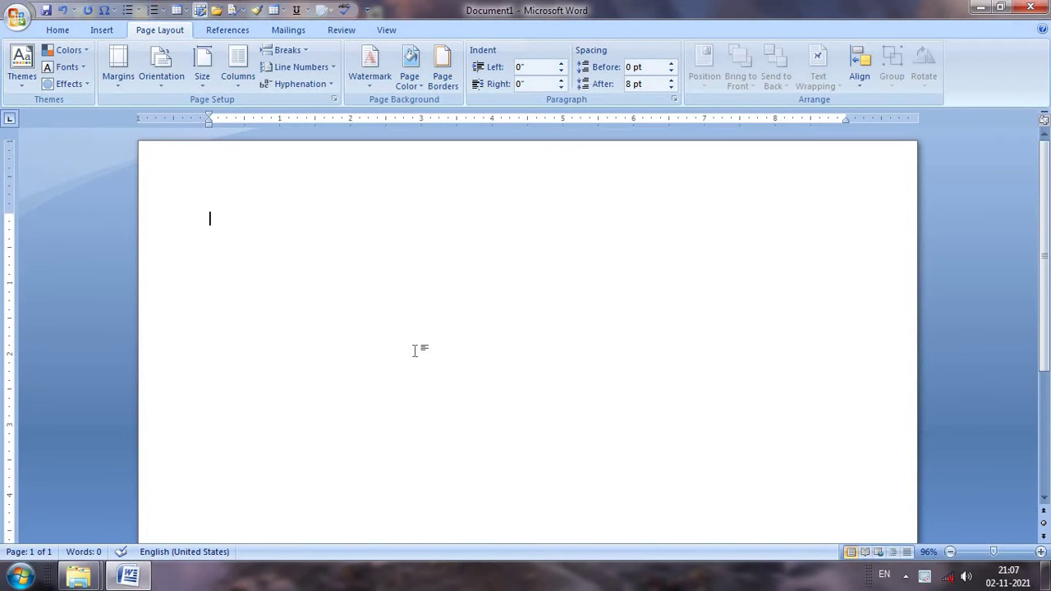
Step: Apply Narrow 0.5-inch margins and drag the top margin slightly lower on the ruler
scroll(415, 350, down, 1)
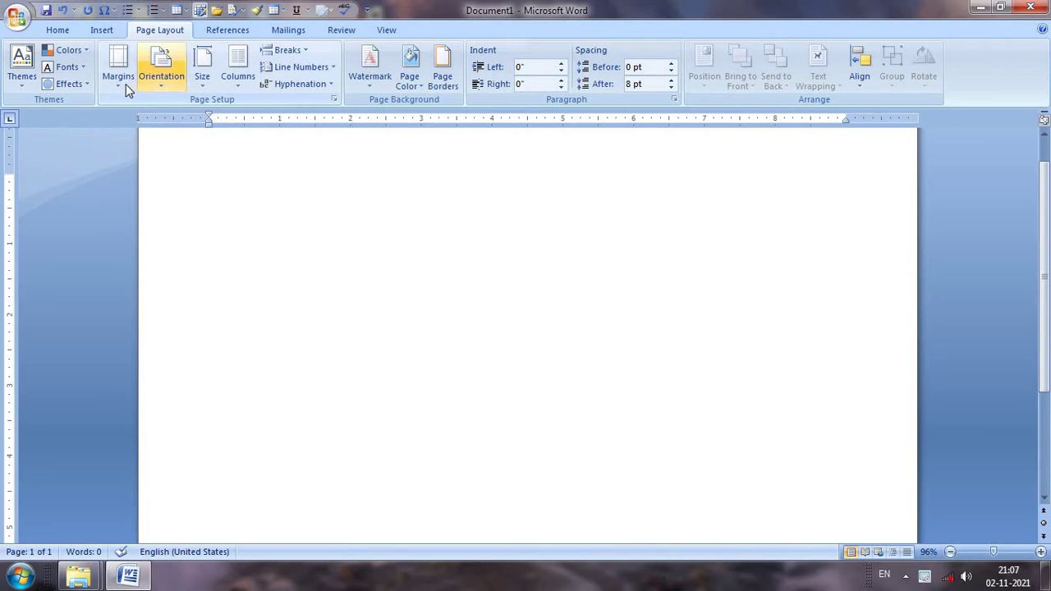
click(124, 82)
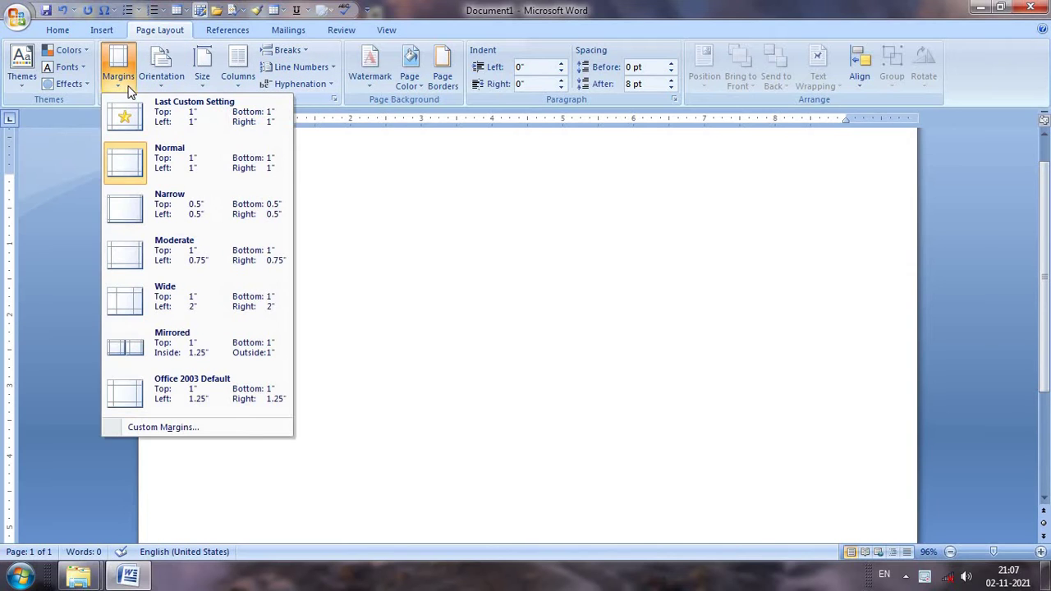
click(189, 212)
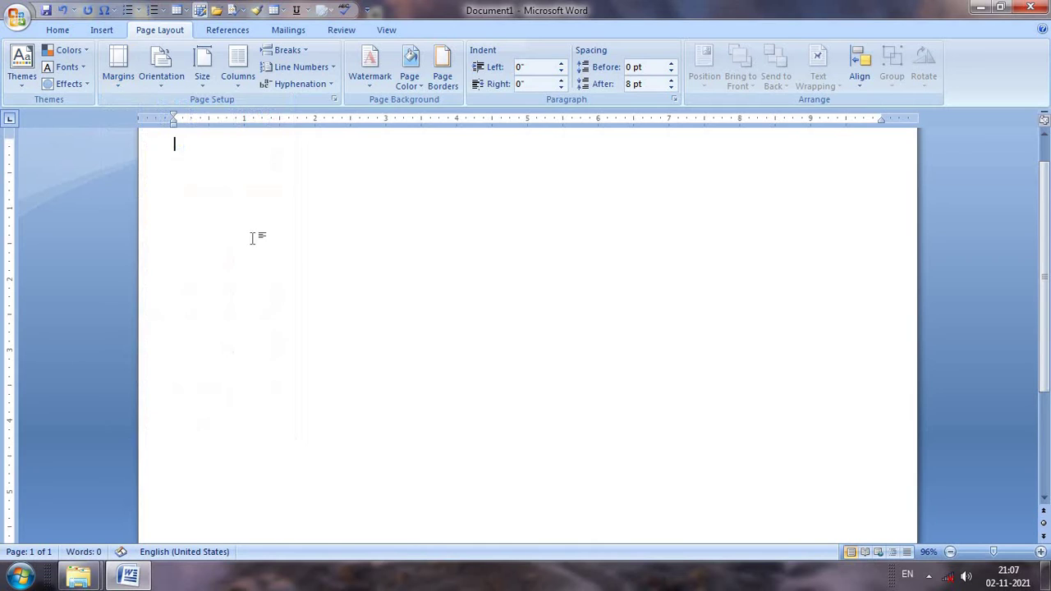
click(977, 553)
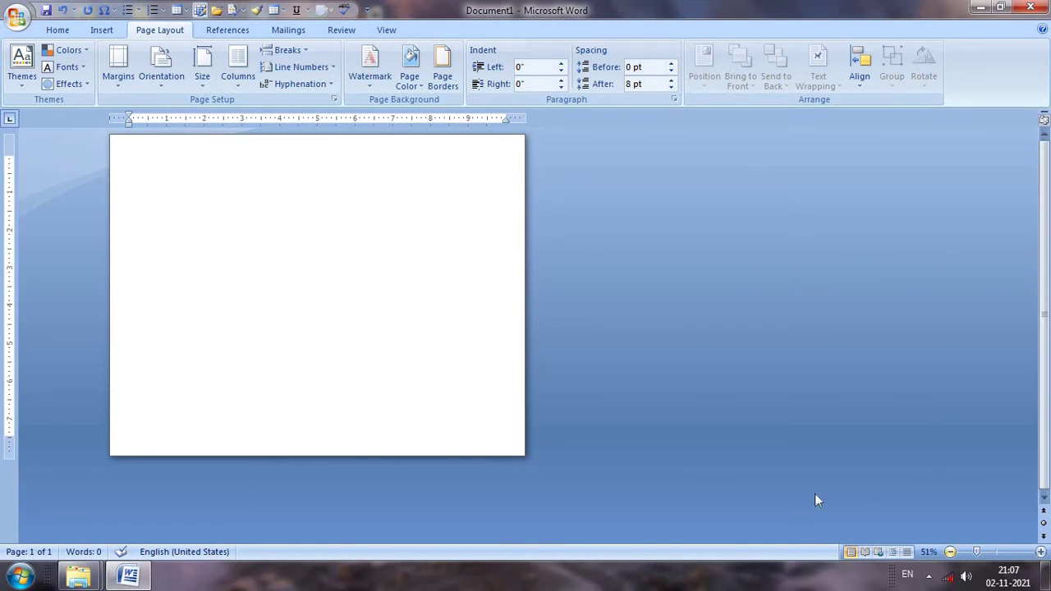
click(992, 556)
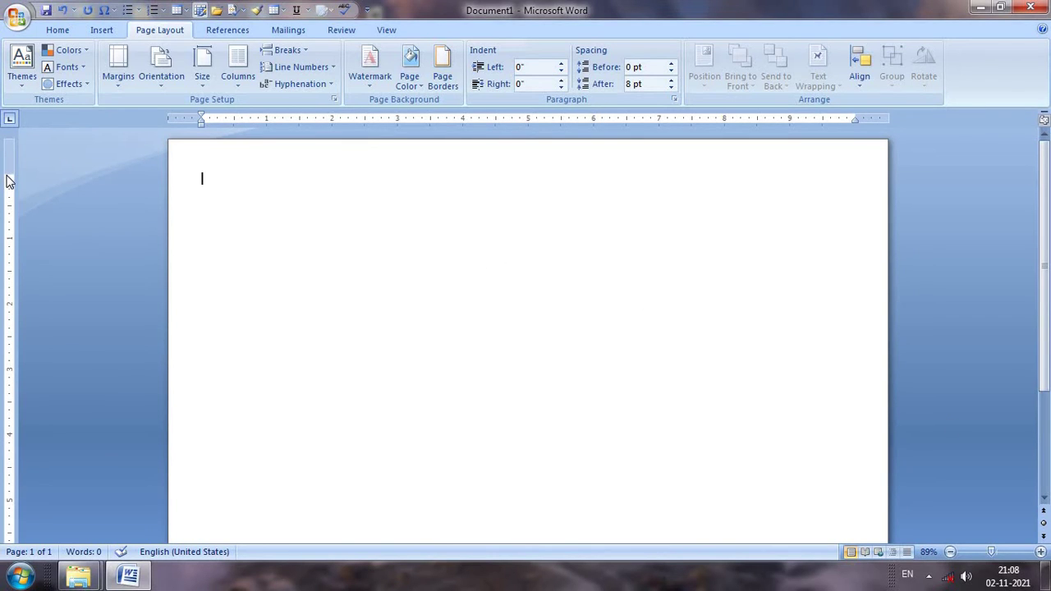
drag(6, 183, 8, 197)
click(102, 30)
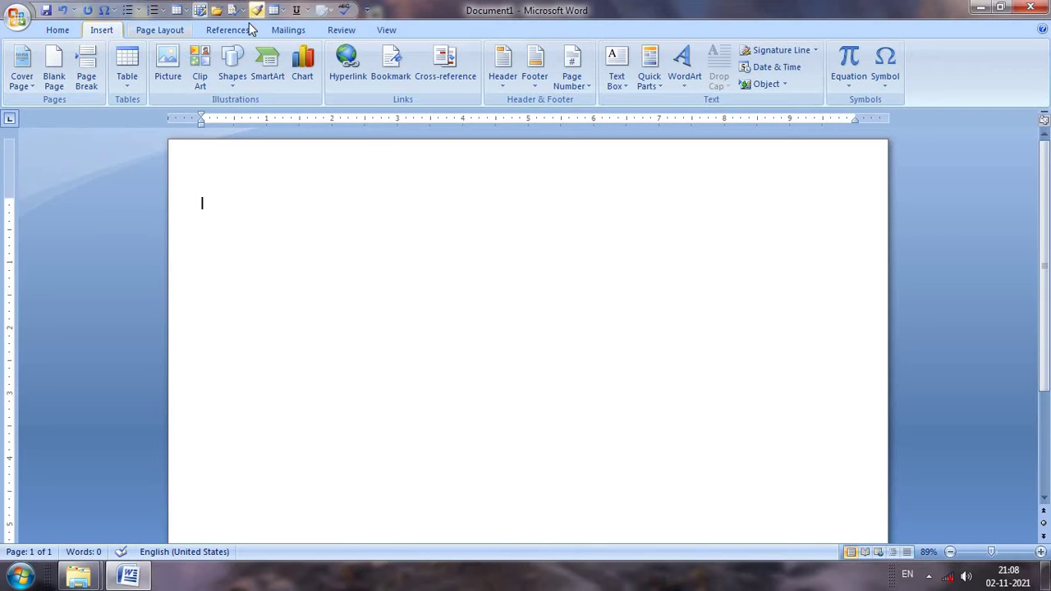
Step: Insert the 'vip part' photo from the Pictures library at 2.15 by 3.14 inches
click(169, 82)
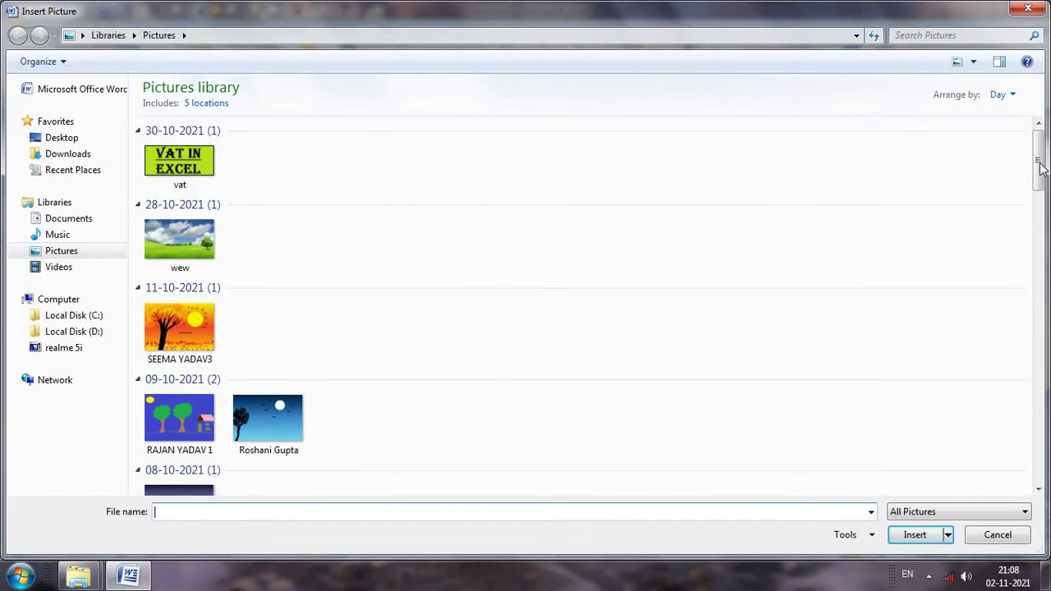
drag(1041, 167, 1039, 380)
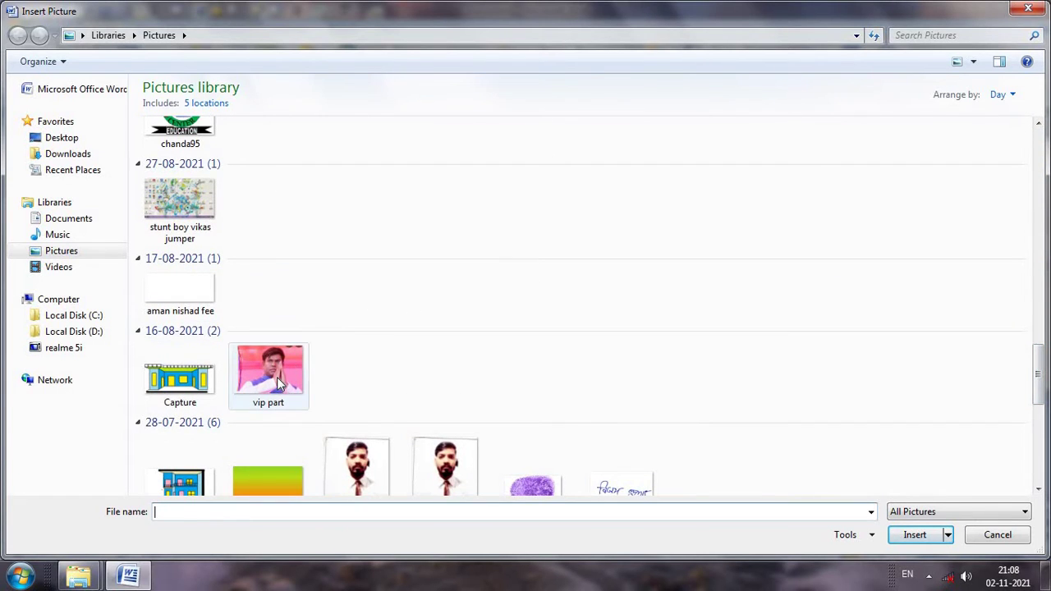
click(279, 384)
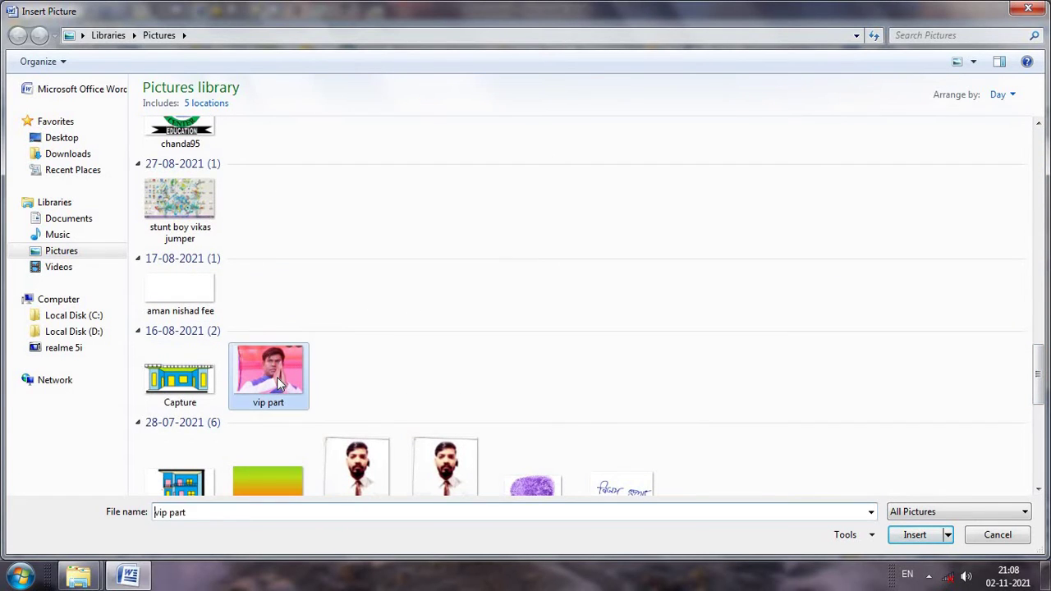
click(921, 535)
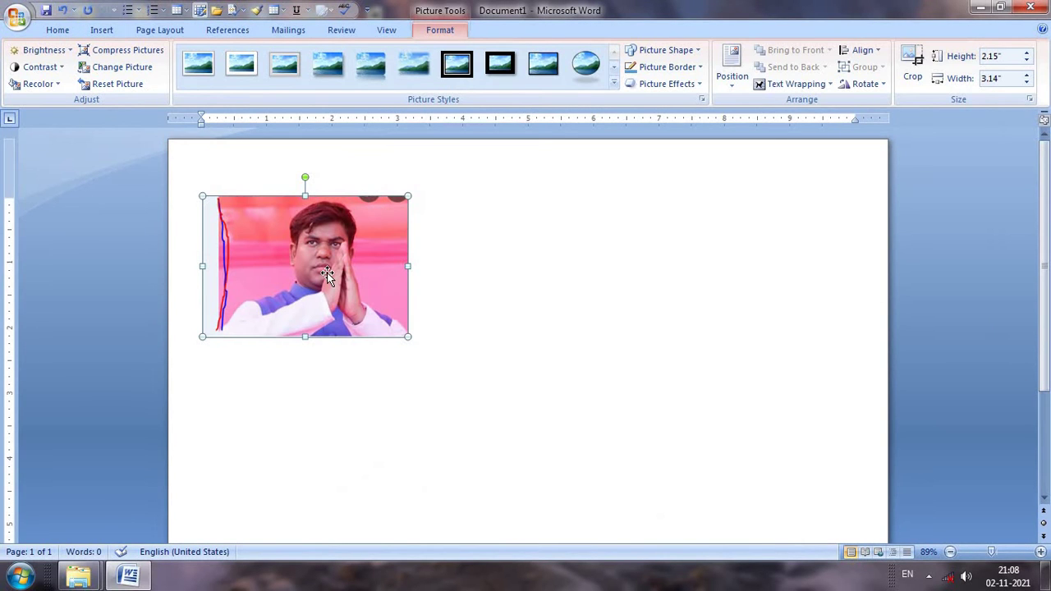
Step: Give the photo Through text wrapping and nudge it up and left toward the top-left corner
click(493, 369)
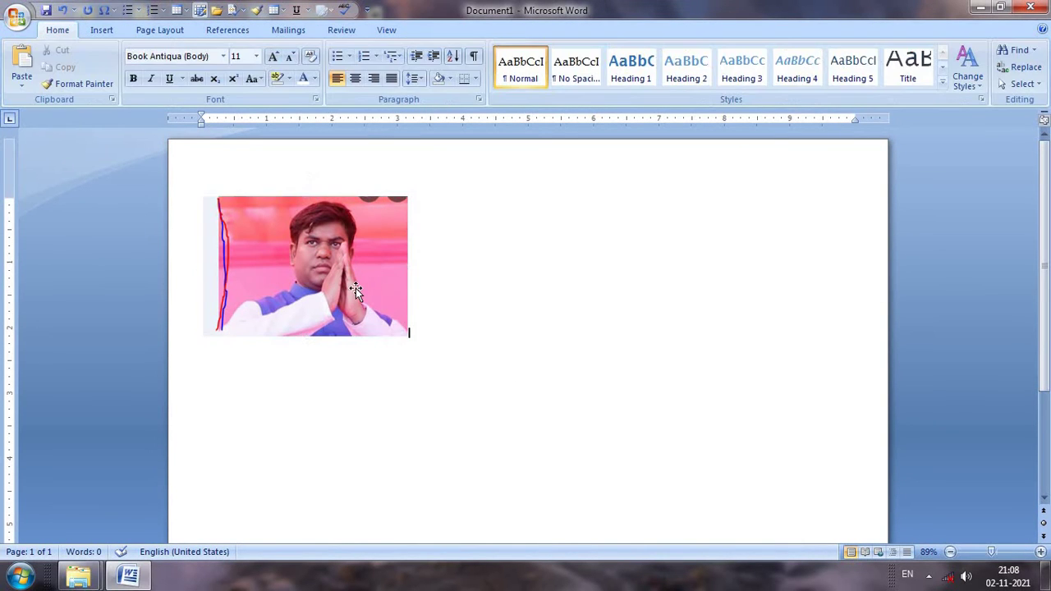
click(354, 288)
double_click(352, 285)
drag(351, 282, 433, 374)
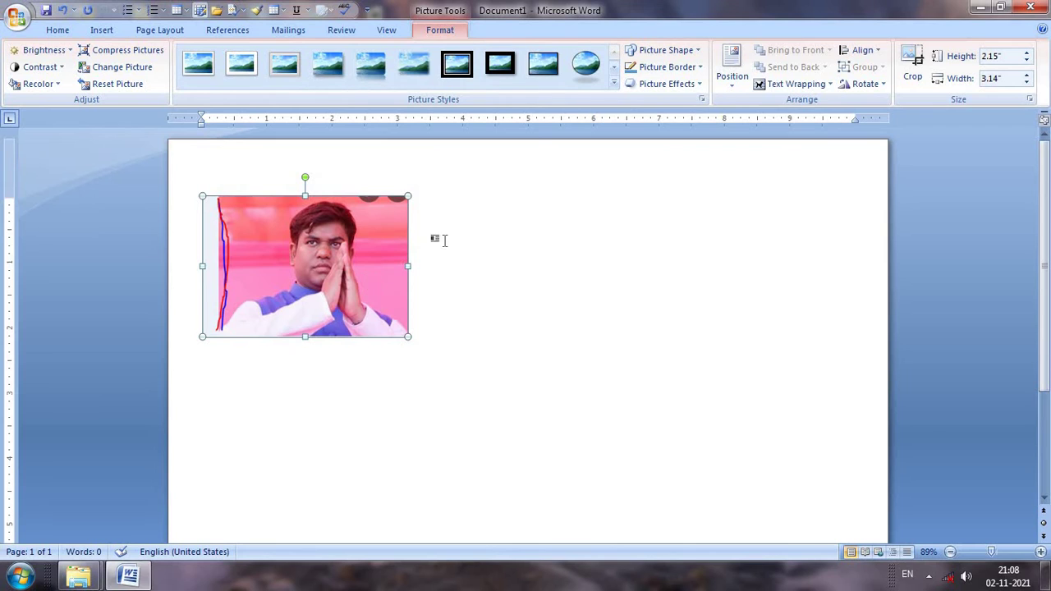
click(805, 90)
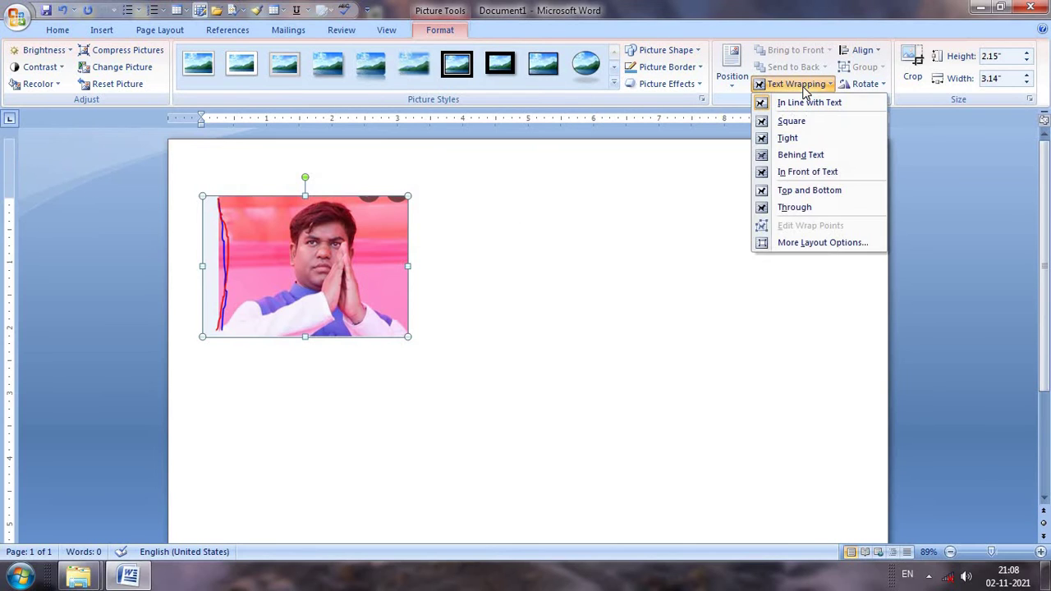
click(751, 205)
mouse_move(355, 251)
mouse_down()
mouse_move(657, 279)
mouse_move(380, 245)
mouse_move(323, 251)
mouse_up()
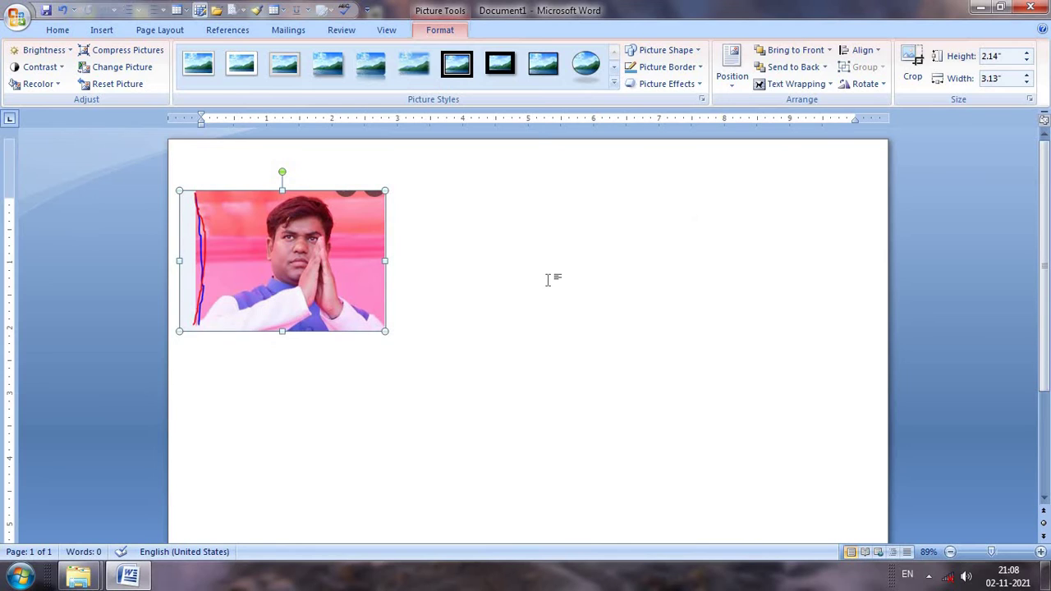
click(548, 279)
double_click(313, 249)
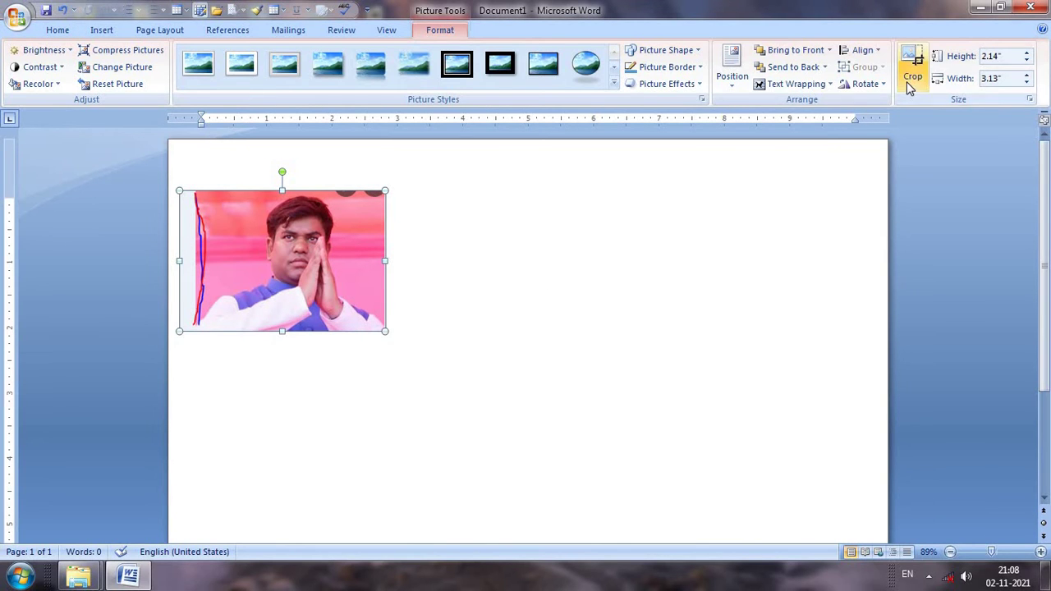
Step: Crop the photo's sides and bottom down to 1.93 inches high by 1.92 inches wide
click(911, 66)
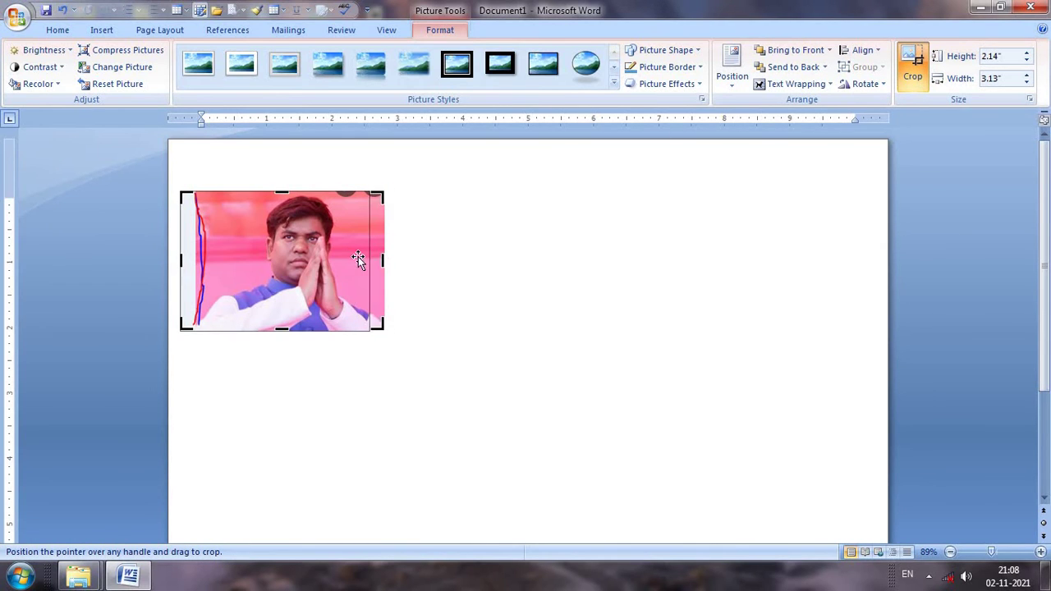
drag(382, 259, 366, 258)
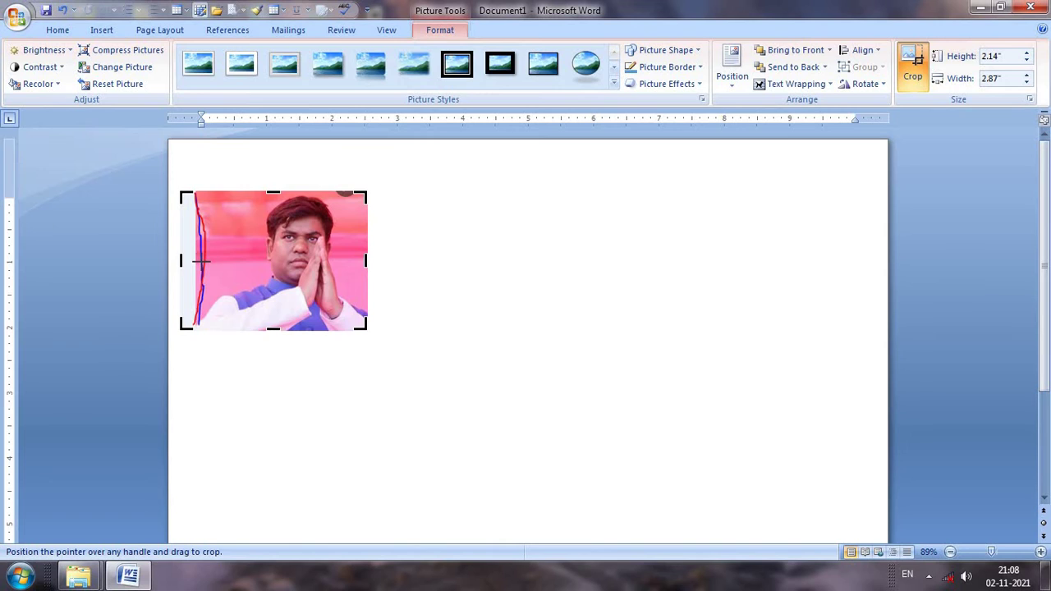
drag(201, 260, 232, 261)
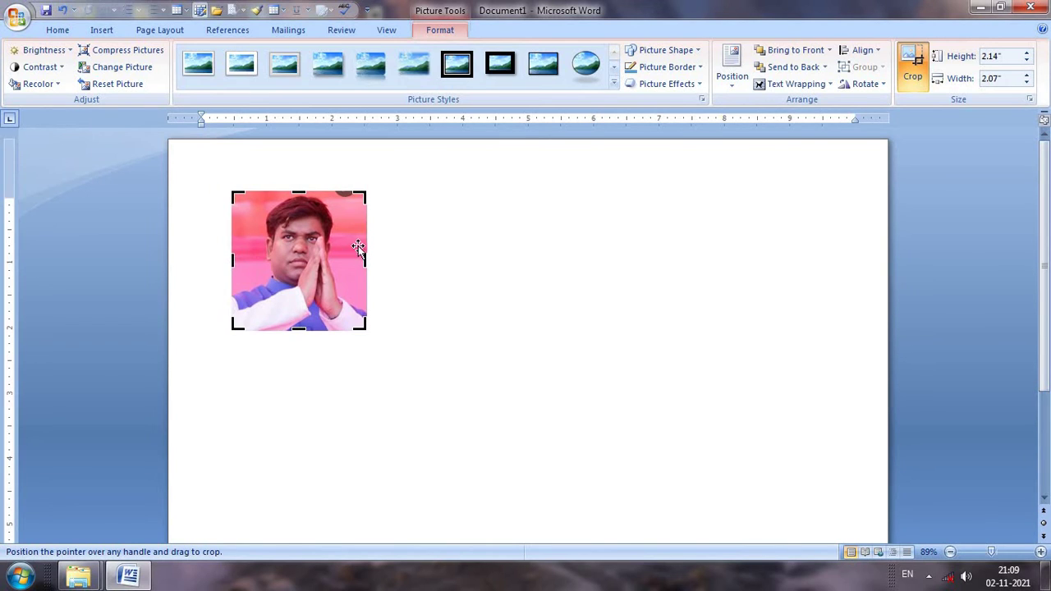
drag(359, 261, 354, 262)
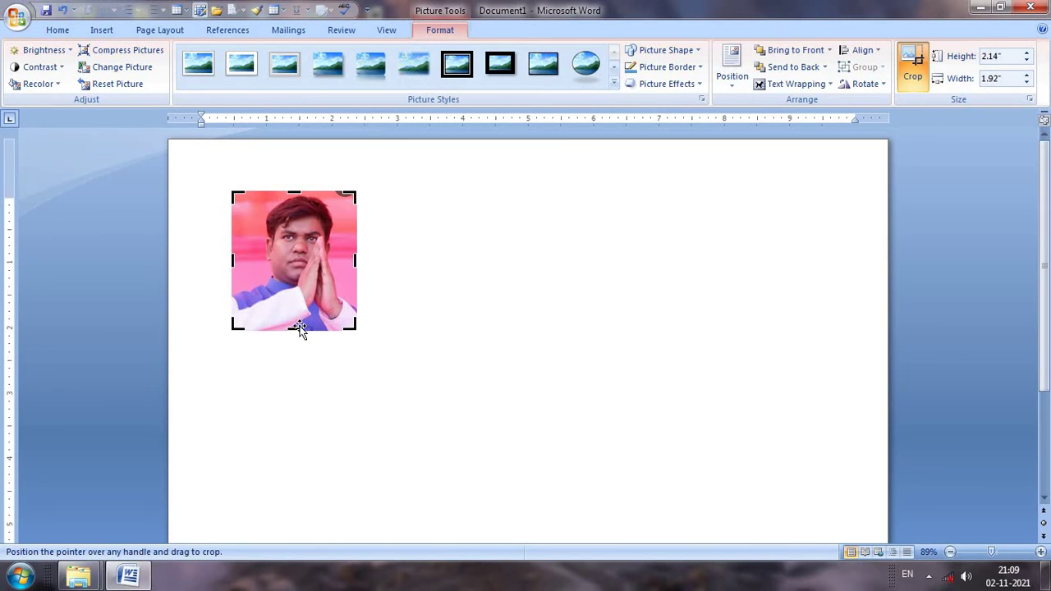
drag(295, 329, 295, 315)
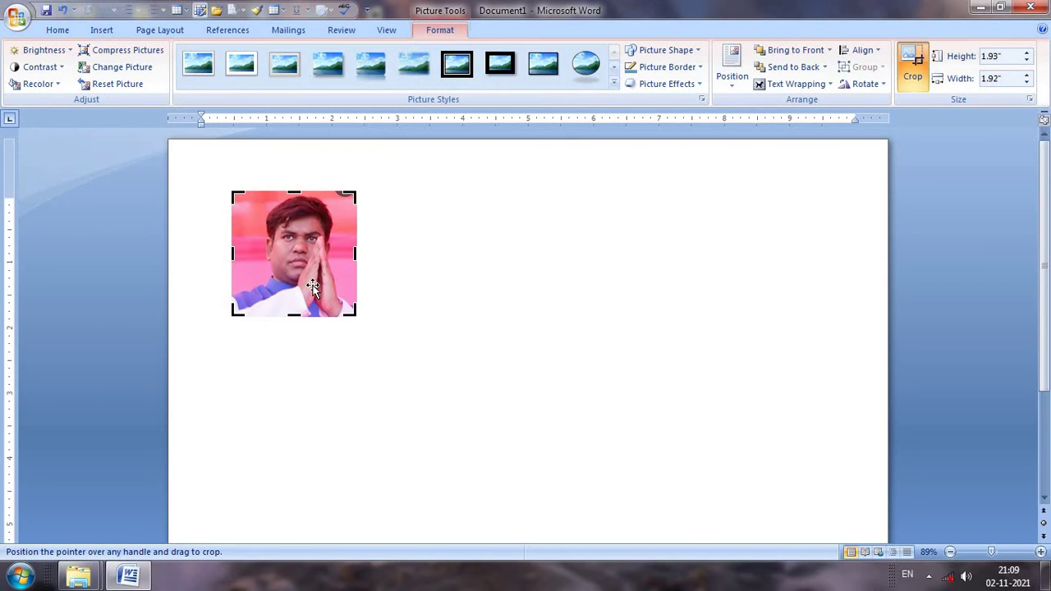
key(Escape)
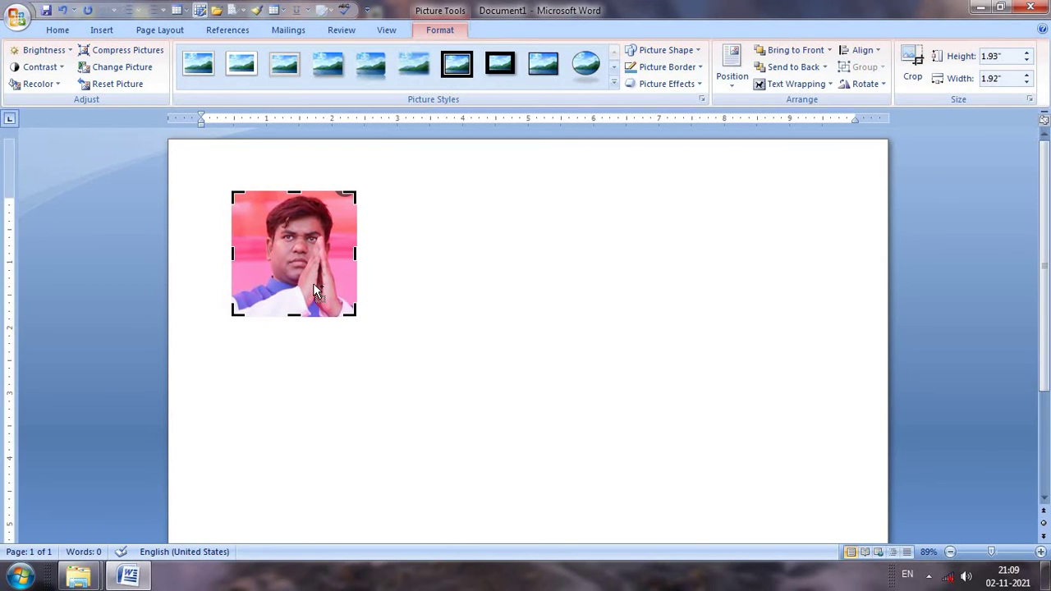
Step: Paste three copies to make a top row of four photos, plus a fifth starting row two
key(ctrl+v)
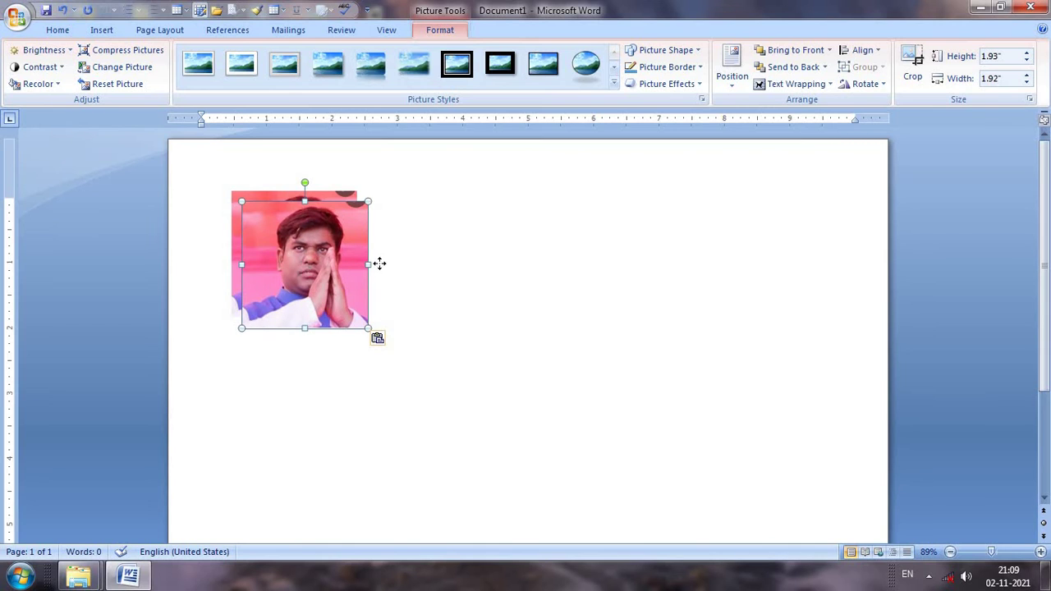
drag(304, 271, 430, 261)
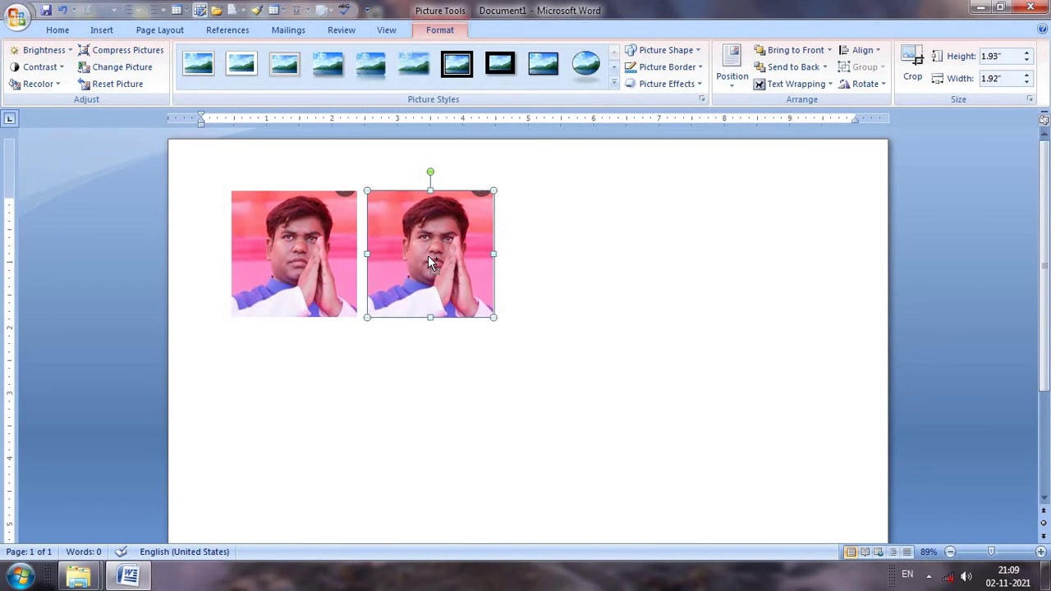
key(ctrl+v)
drag(333, 263, 600, 250)
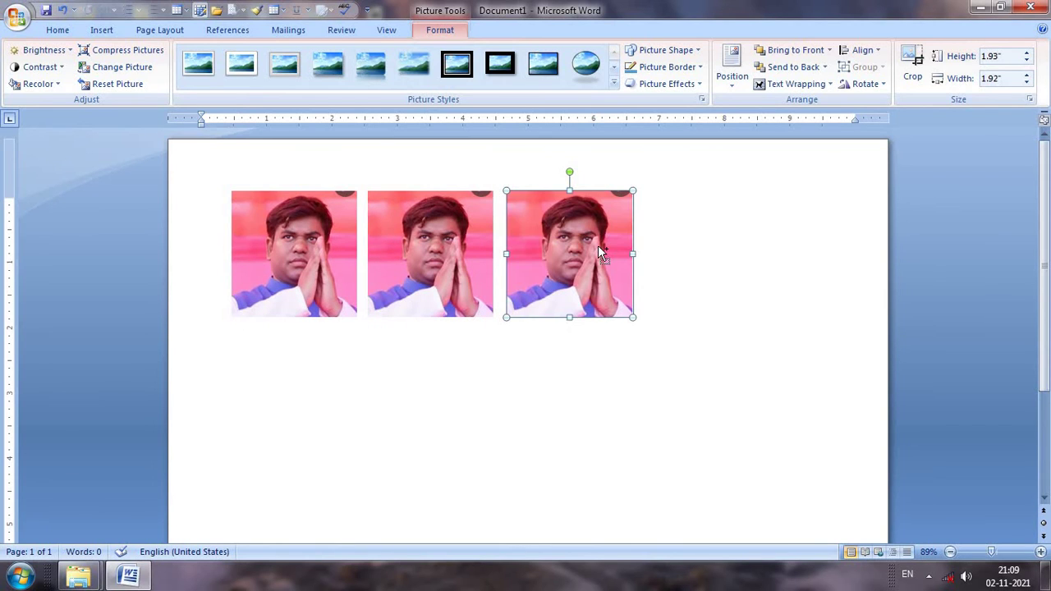
key(ctrl+v)
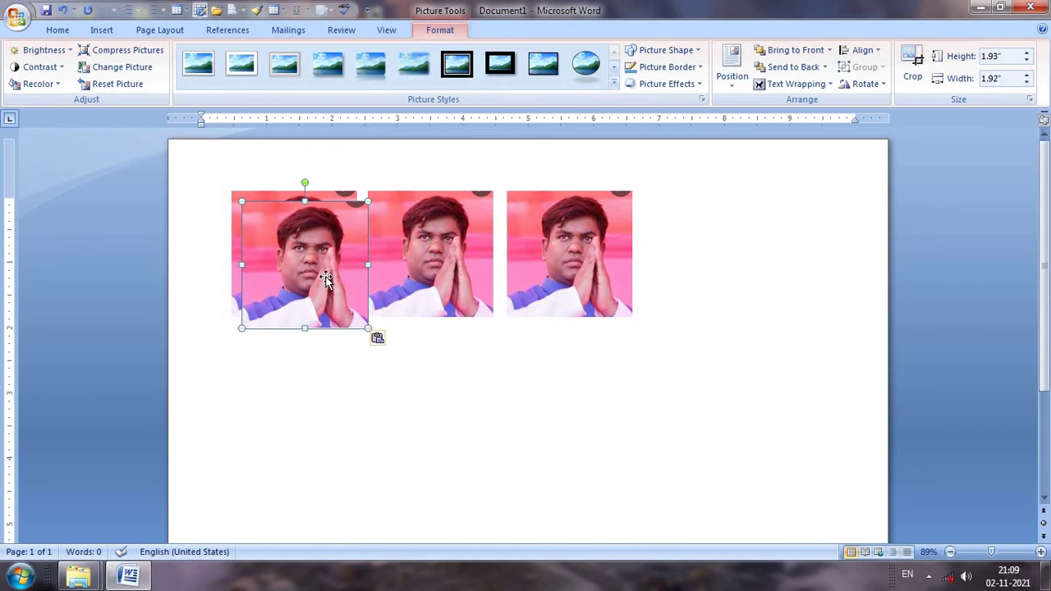
drag(327, 282, 731, 273)
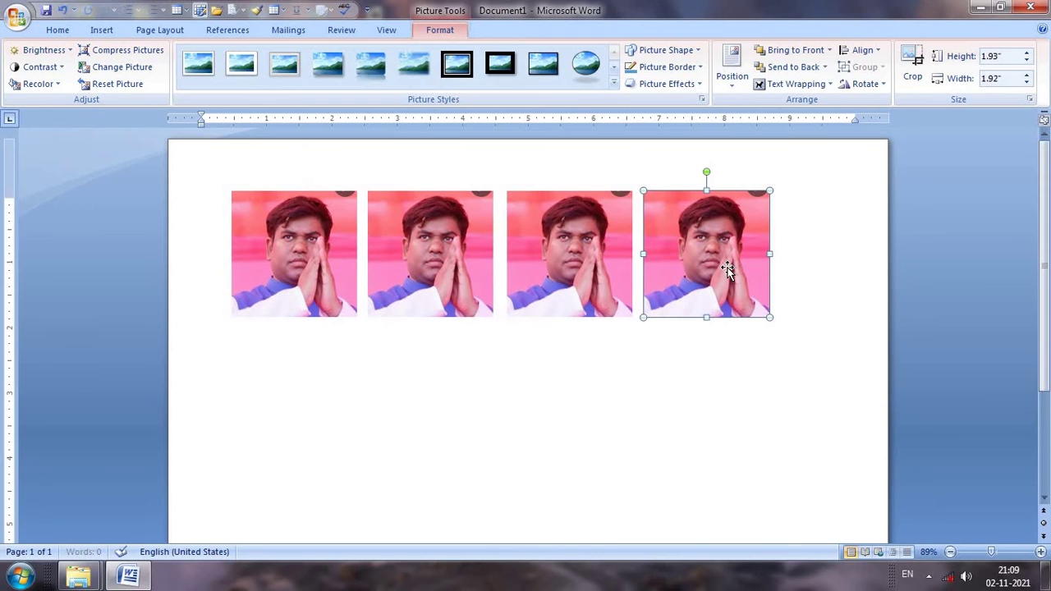
key(ctrl+v)
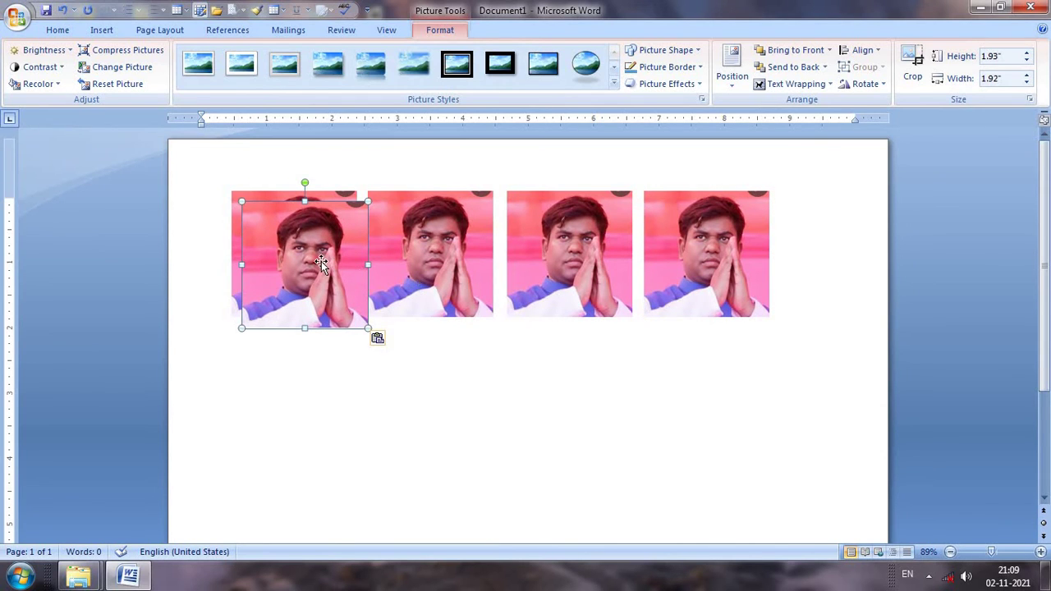
drag(311, 316, 317, 402)
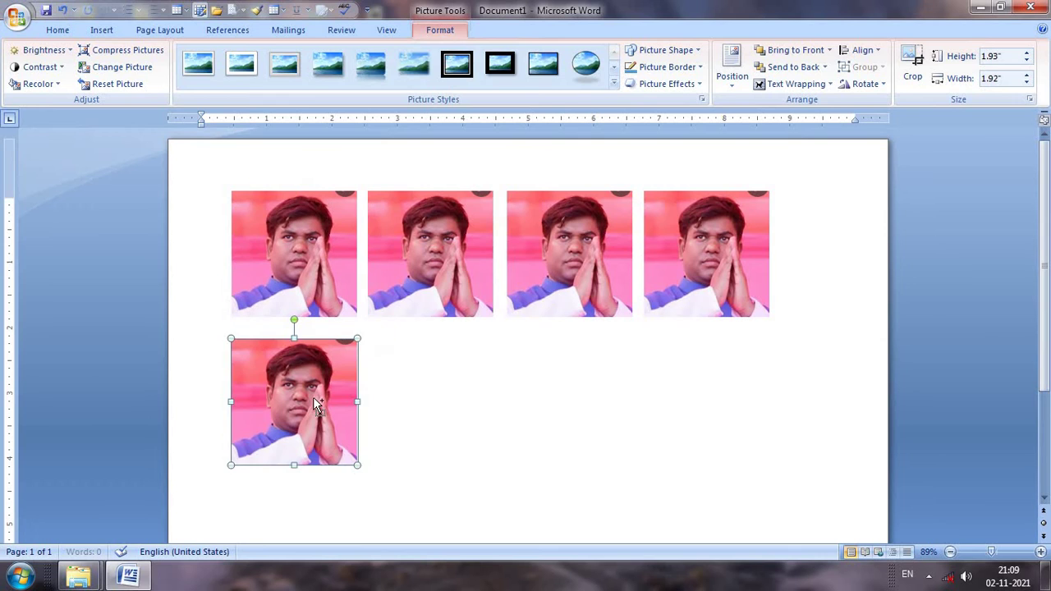
Step: Paste three more copies to complete the second row of four, then paste another toward row three
key(ctrl+v)
mouse_move(340, 287)
mouse_down()
mouse_move(481, 419)
mouse_move(467, 429)
mouse_up()
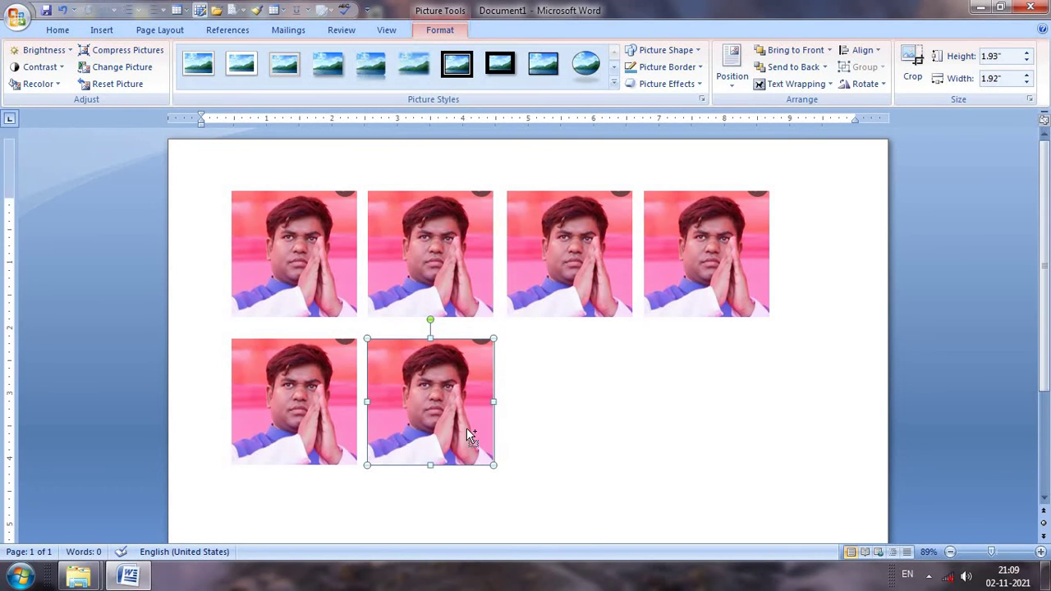
key(ctrl+v)
mouse_move(336, 316)
mouse_down()
mouse_move(593, 426)
mouse_move(588, 448)
mouse_up()
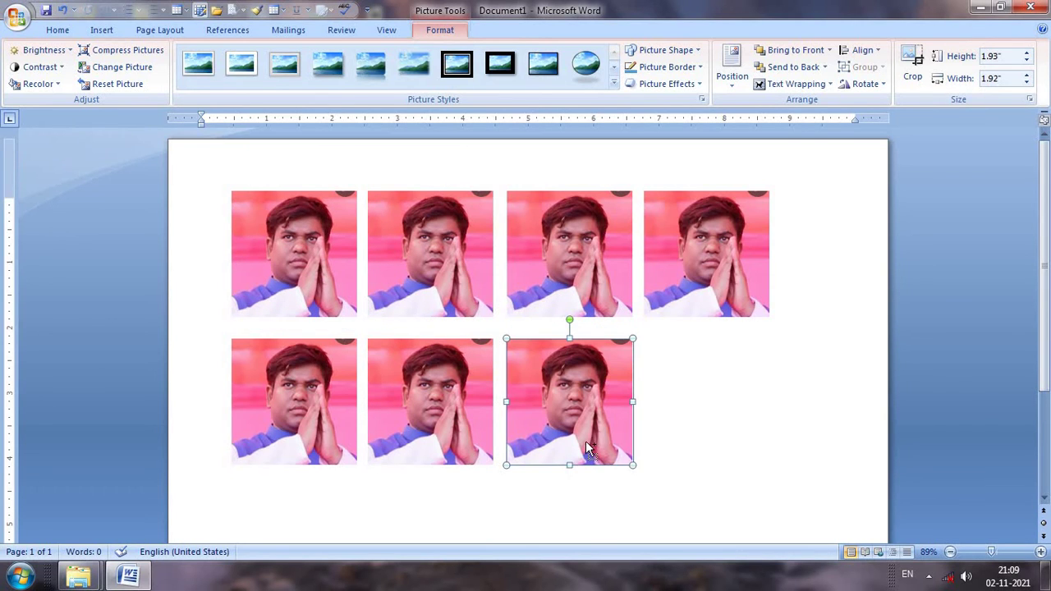
key(ctrl+v)
drag(291, 266, 714, 407)
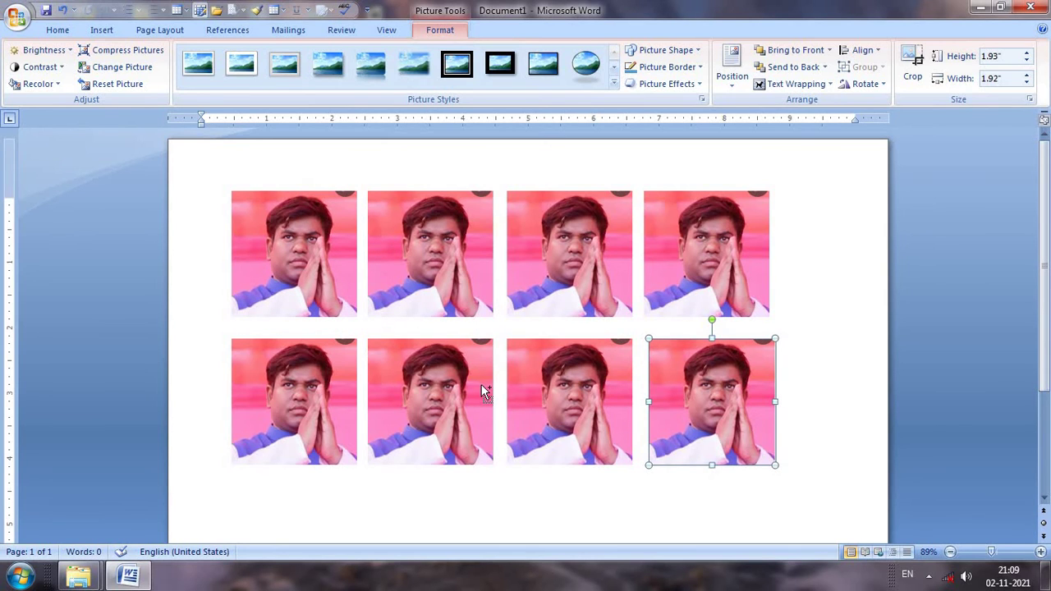
click(640, 488)
click(692, 444)
key(ctrl+v)
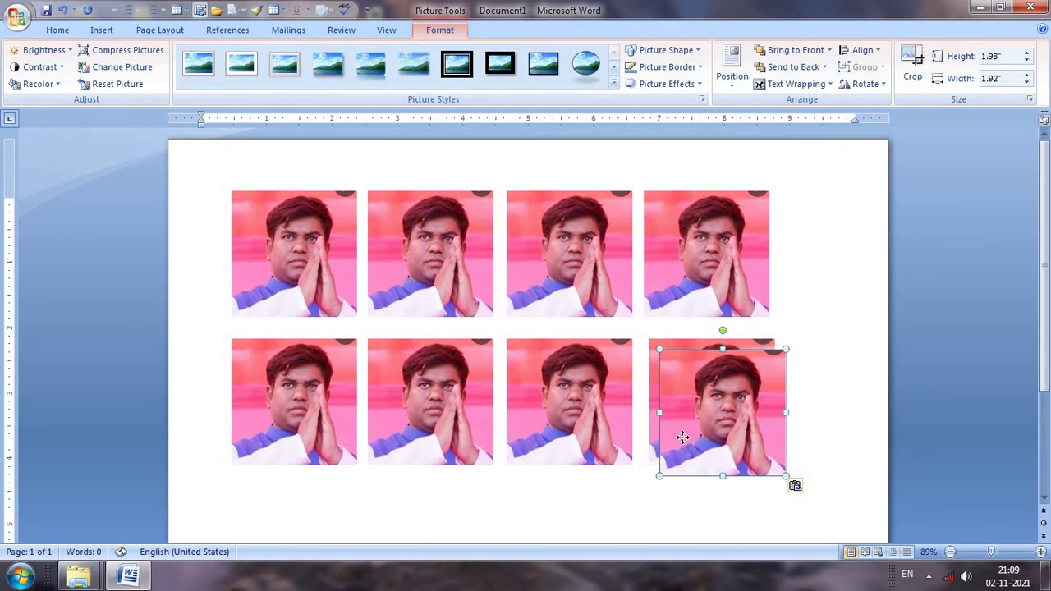
drag(687, 440, 325, 524)
Step: Drag the final copies into a third row of four, then return to the document's top
scroll(578, 509, down, 4)
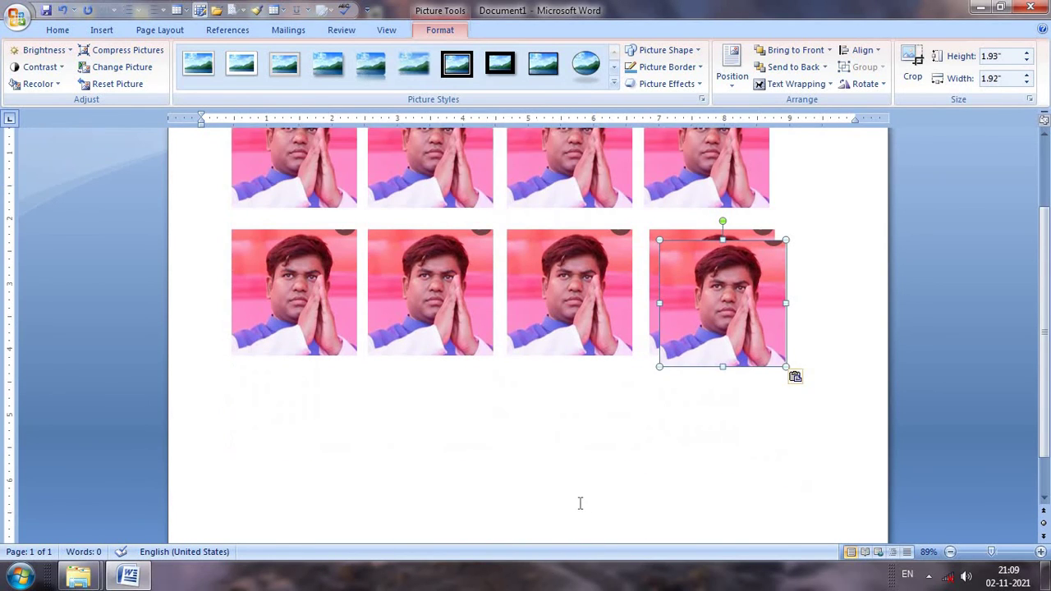
mouse_move(681, 301)
mouse_down()
mouse_move(267, 427)
mouse_move(288, 439)
mouse_move(411, 415)
mouse_move(415, 427)
mouse_move(534, 397)
mouse_move(550, 413)
mouse_move(702, 401)
mouse_up()
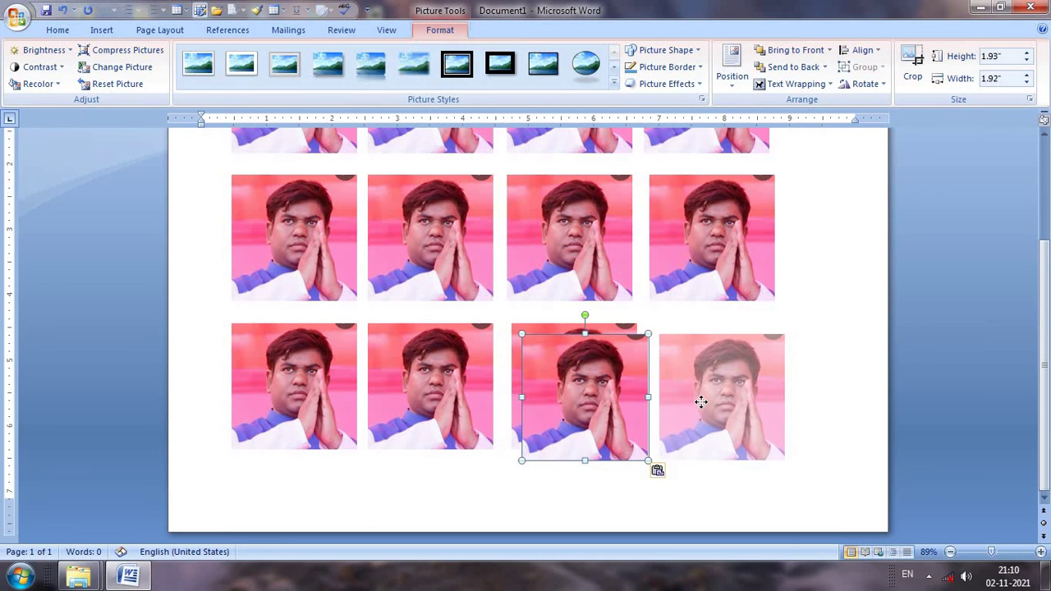
drag(701, 402, 699, 393)
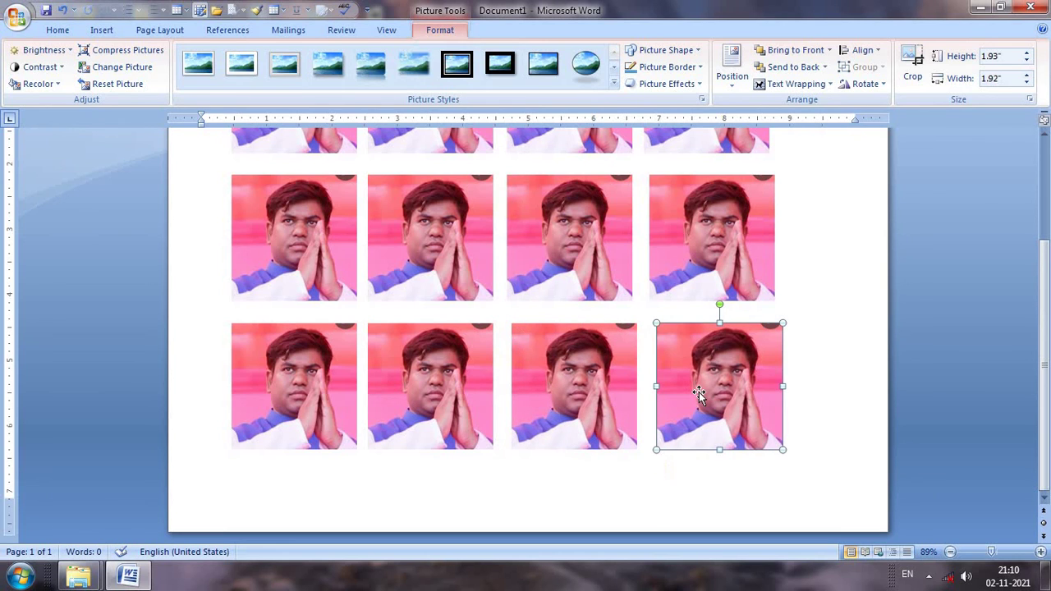
scroll(681, 411, up, 4)
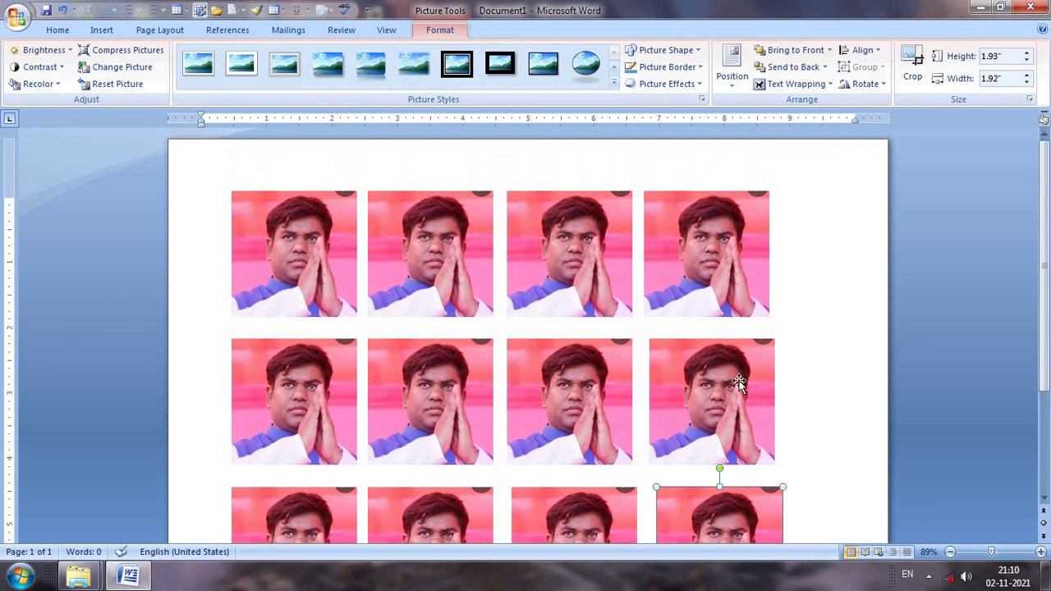
scroll(681, 411, up, 1)
scroll(782, 398, down, 2)
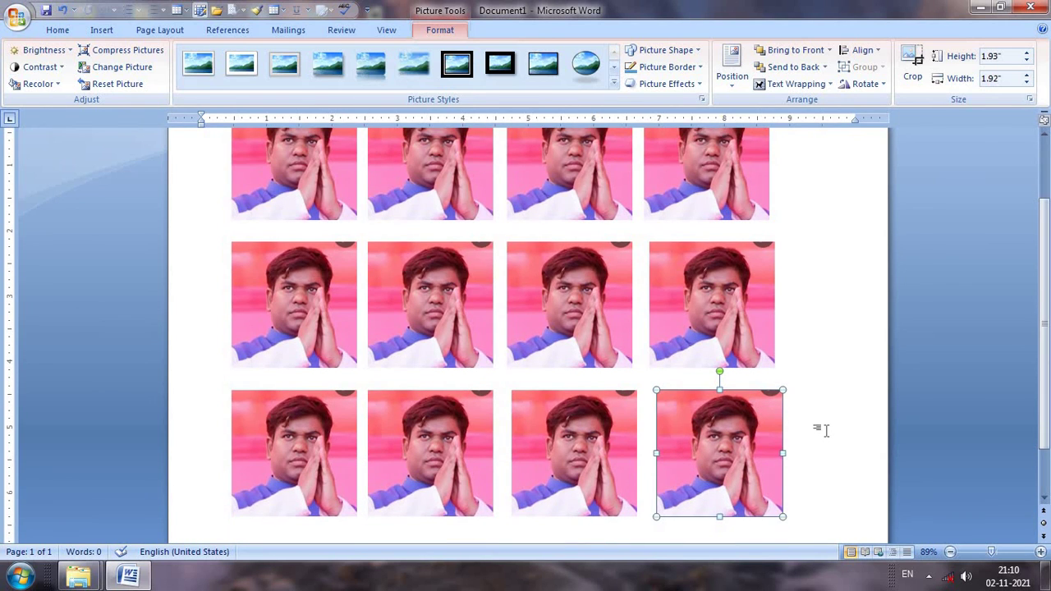
key(ctrl+Home)
Step: Zoom out to 73%, leave no photo selected, and show the system tray's hidden icons
drag(992, 552, 985, 552)
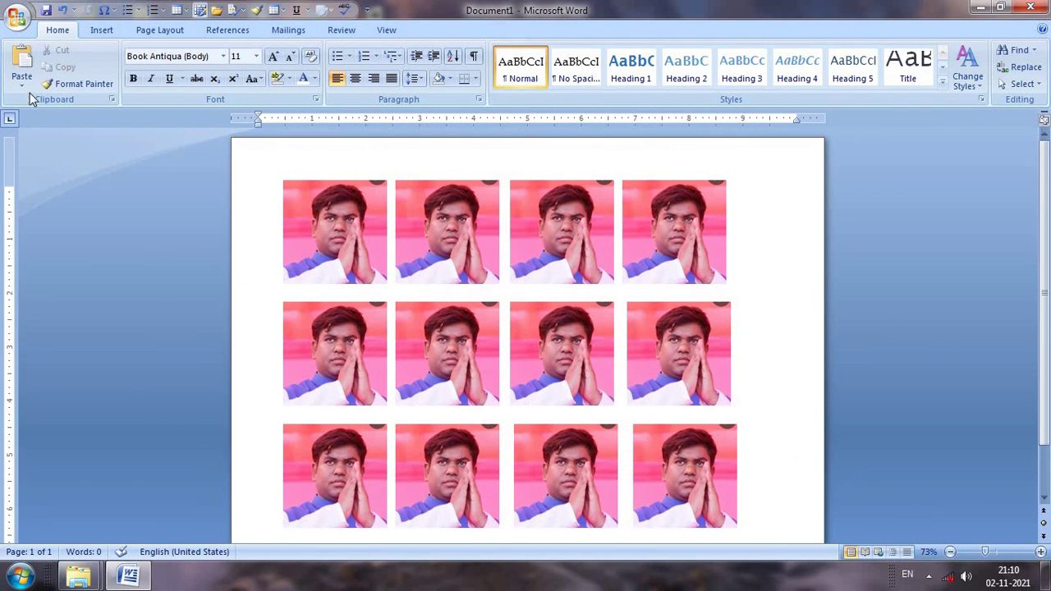
click(330, 239)
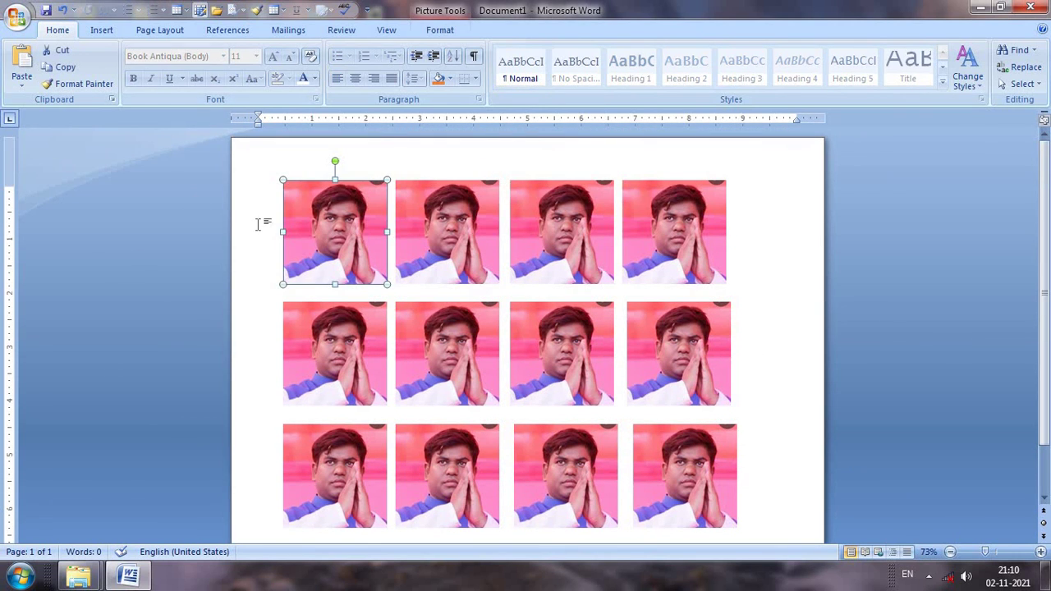
click(243, 174)
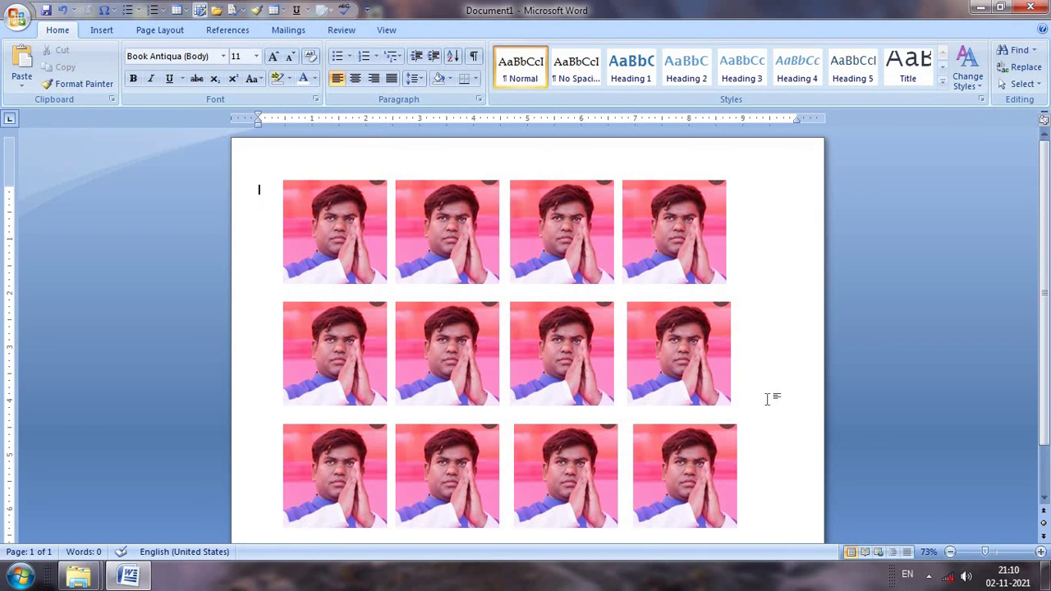
click(929, 576)
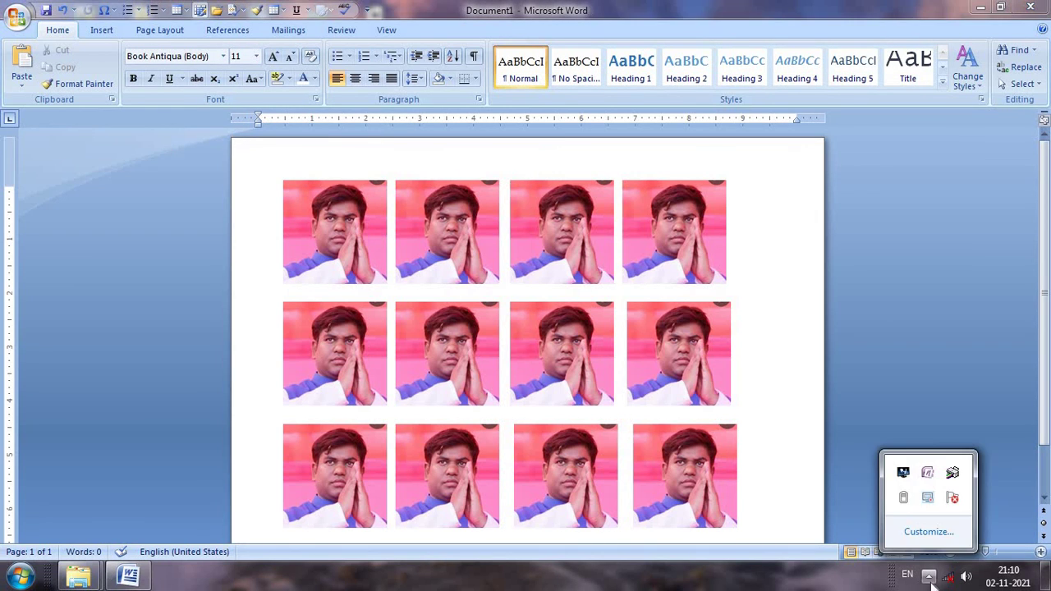